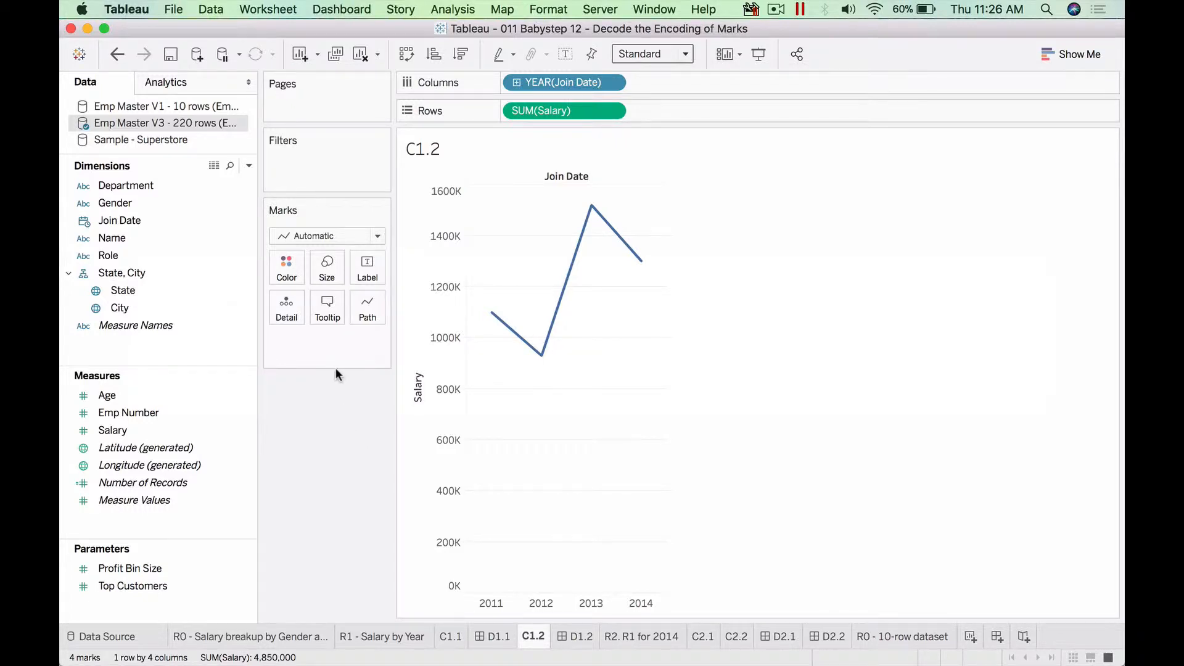
Try orange as the color of the salary line and restore it to blue
{"action": "left_click", "coordinate": [286, 269]}
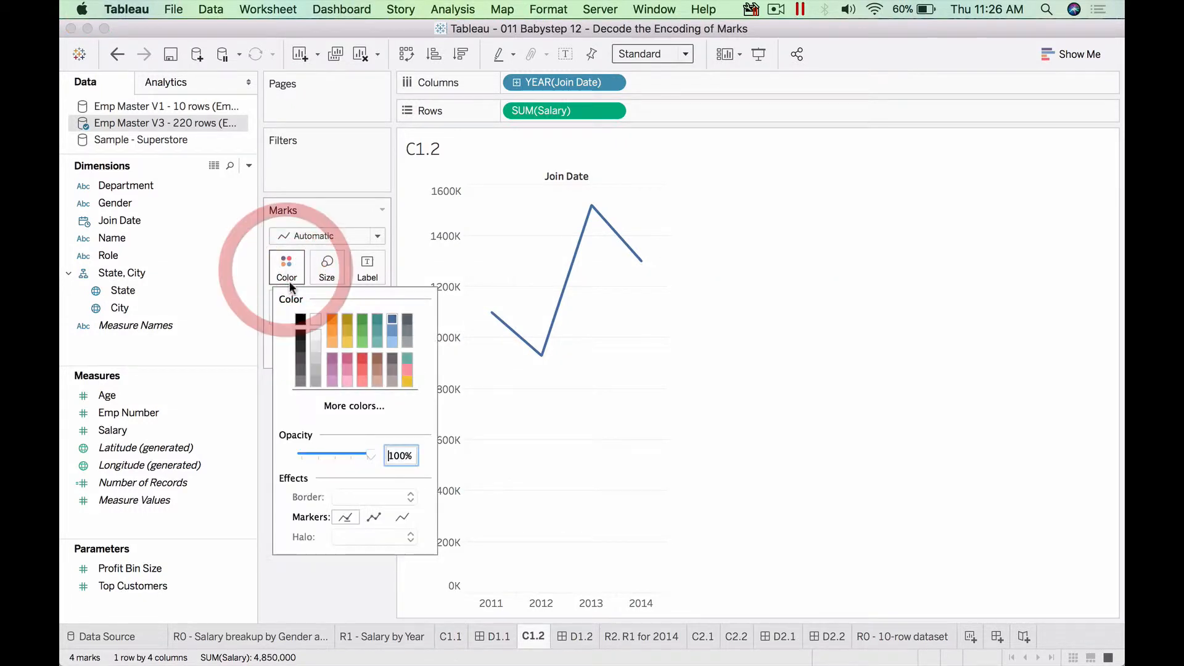
{"action": "left_click", "coordinate": [328, 328]}
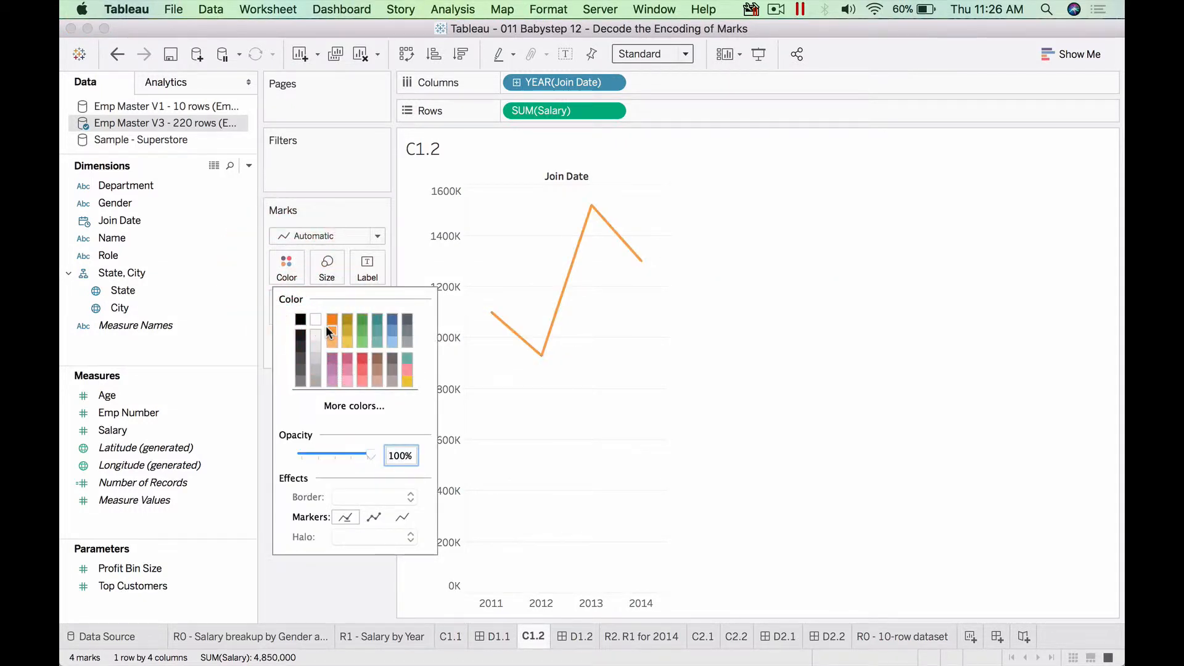
{"action": "left_click", "coordinate": [392, 319]}
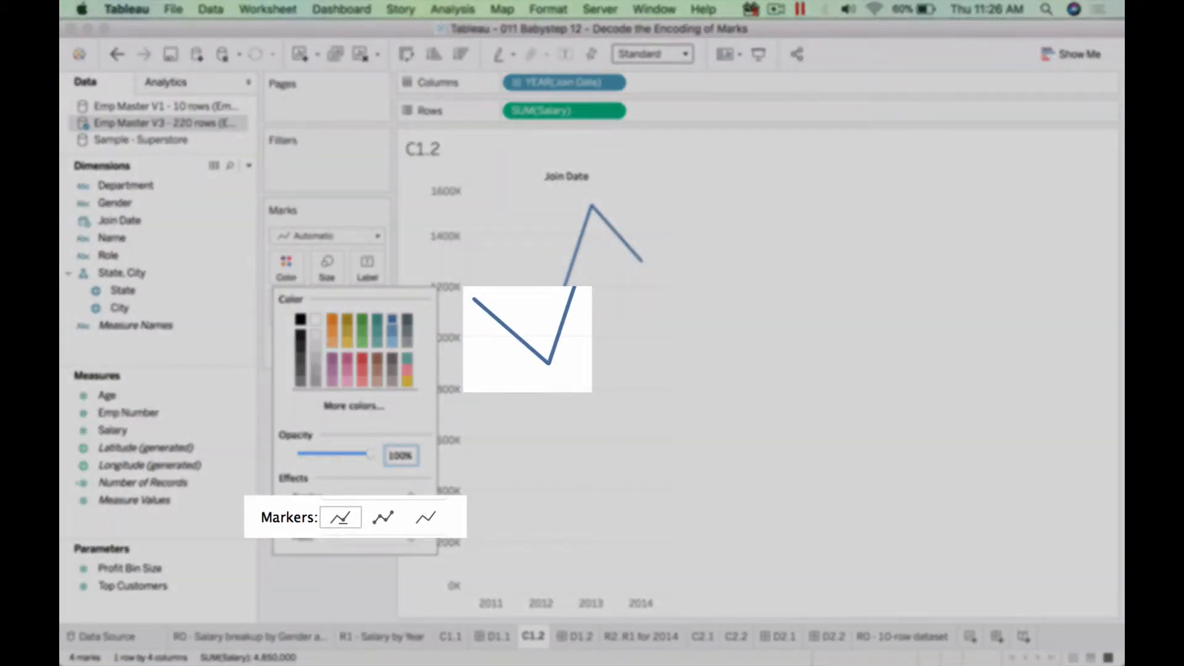
Try showing markers on all points of the salary line and return the marker setting to automatic
{"action": "left_click", "coordinate": [376, 516]}
{"action": "mouse_move", "coordinate": [548, 369]}
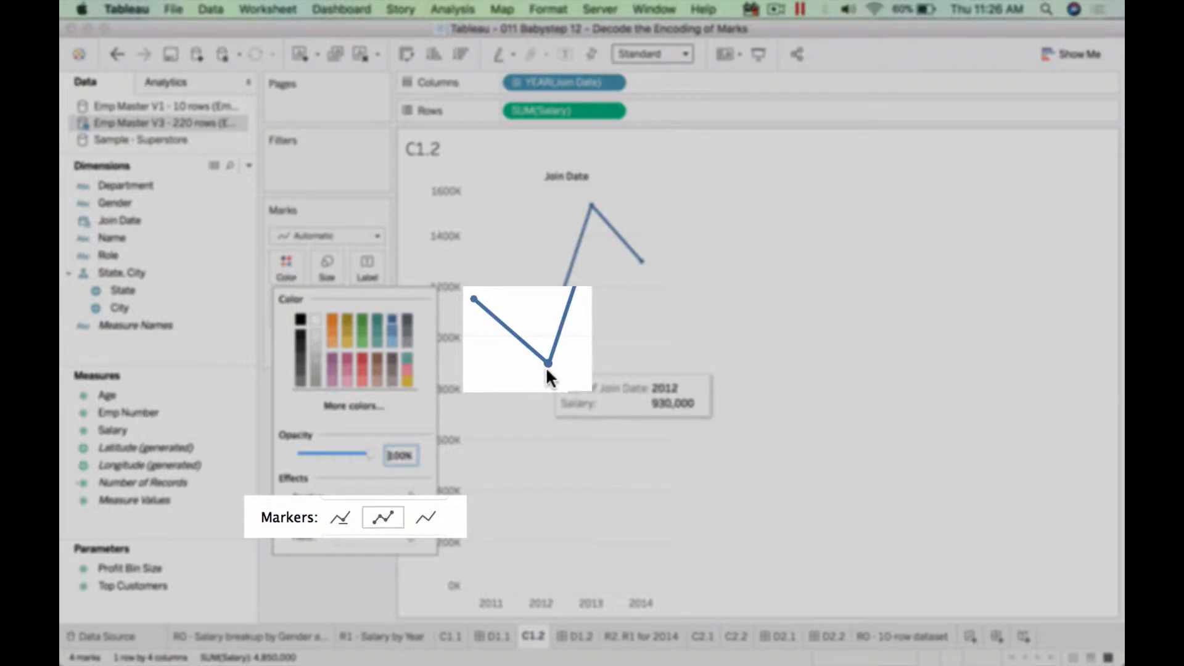
{"action": "left_click", "coordinate": [346, 516]}
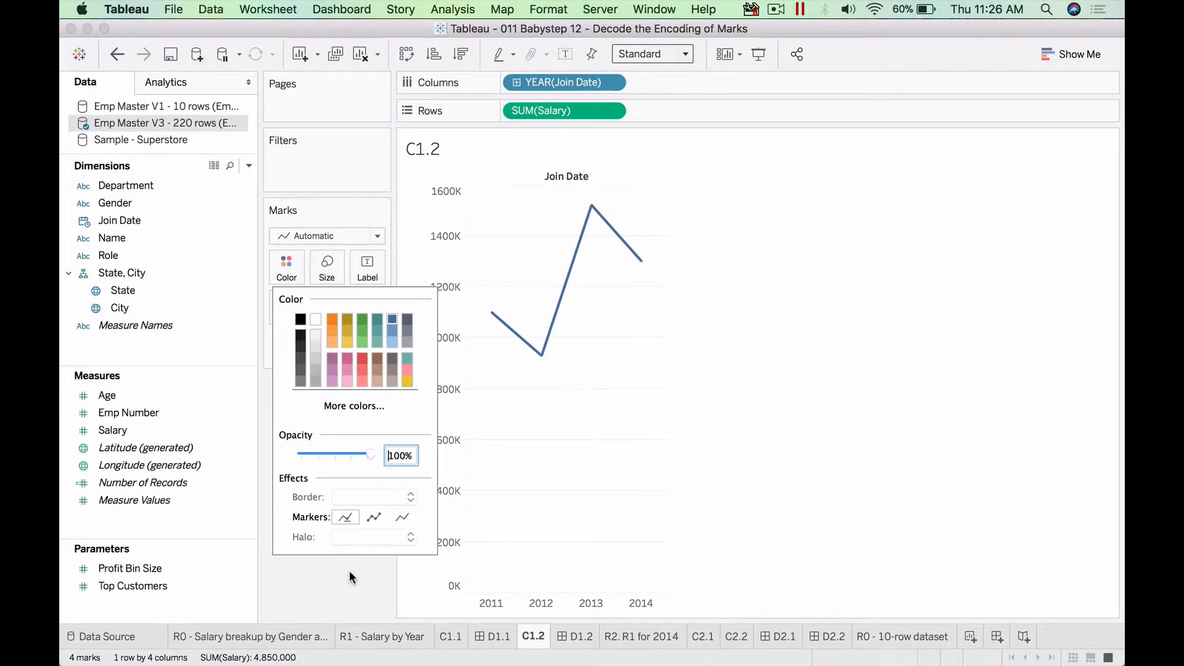
{"action": "left_click", "coordinate": [349, 571]}
Try adjusting the thickness of the salary line through its Size setting
{"action": "left_click", "coordinate": [333, 266]}
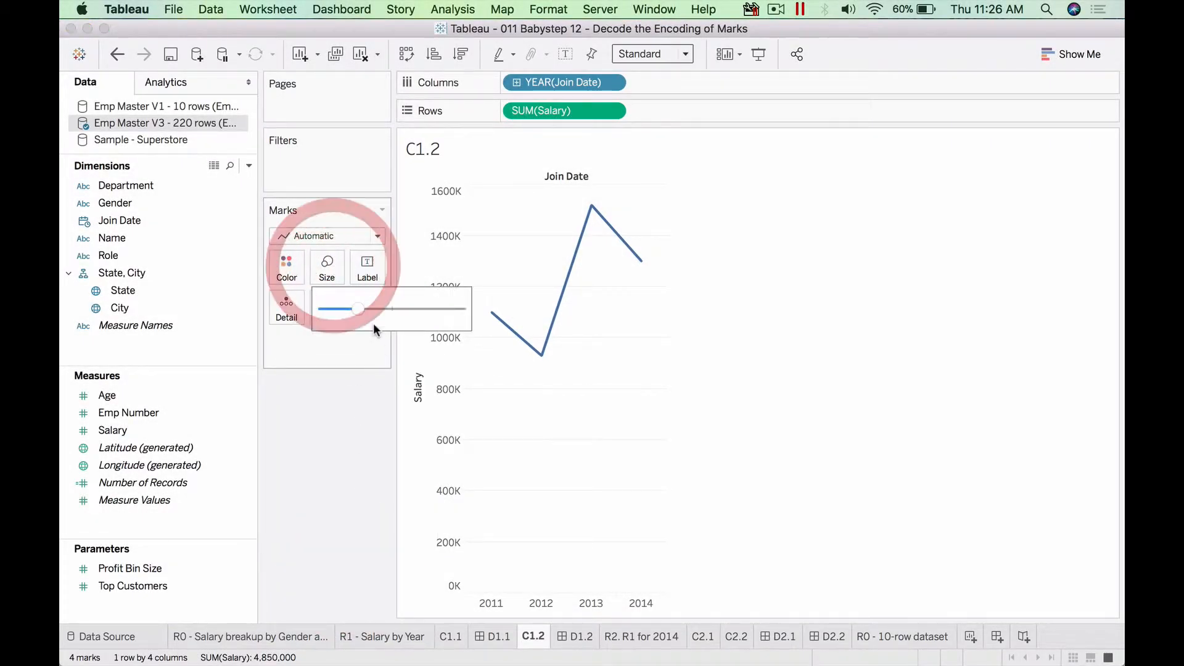
{"action": "mouse_move", "coordinate": [361, 306]}
{"action": "left_mouse_down"}
{"action": "mouse_move", "coordinate": [403, 305]}
{"action": "mouse_move", "coordinate": [361, 304]}
{"action": "left_mouse_up"}
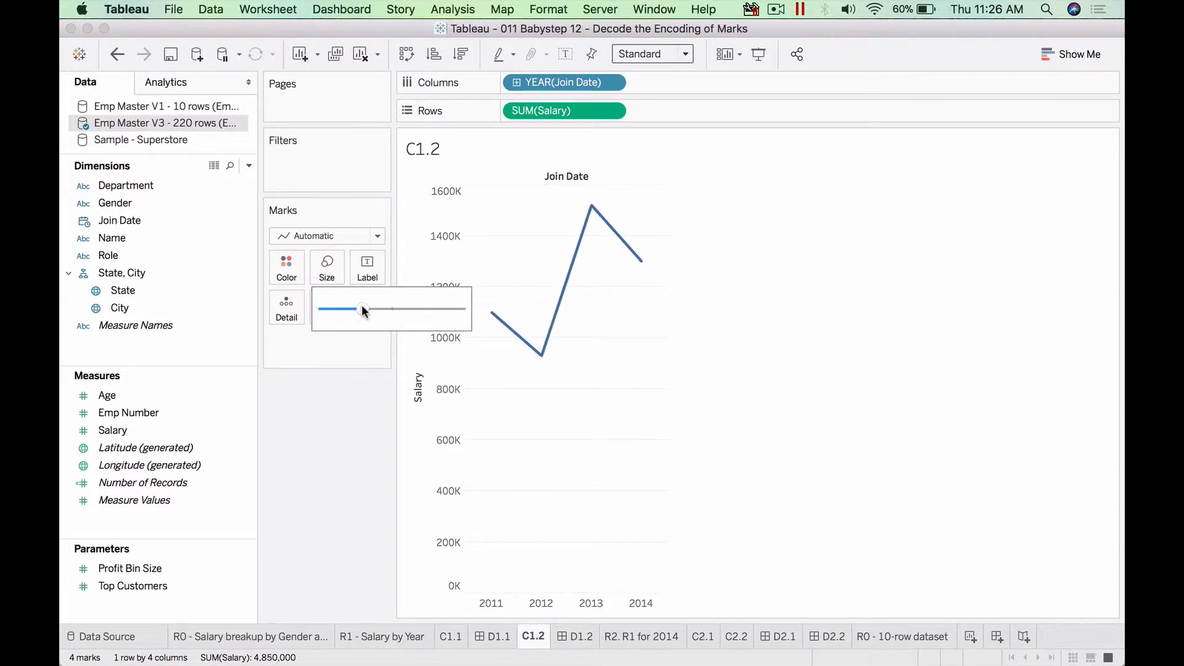
{"action": "left_click", "coordinate": [357, 381]}
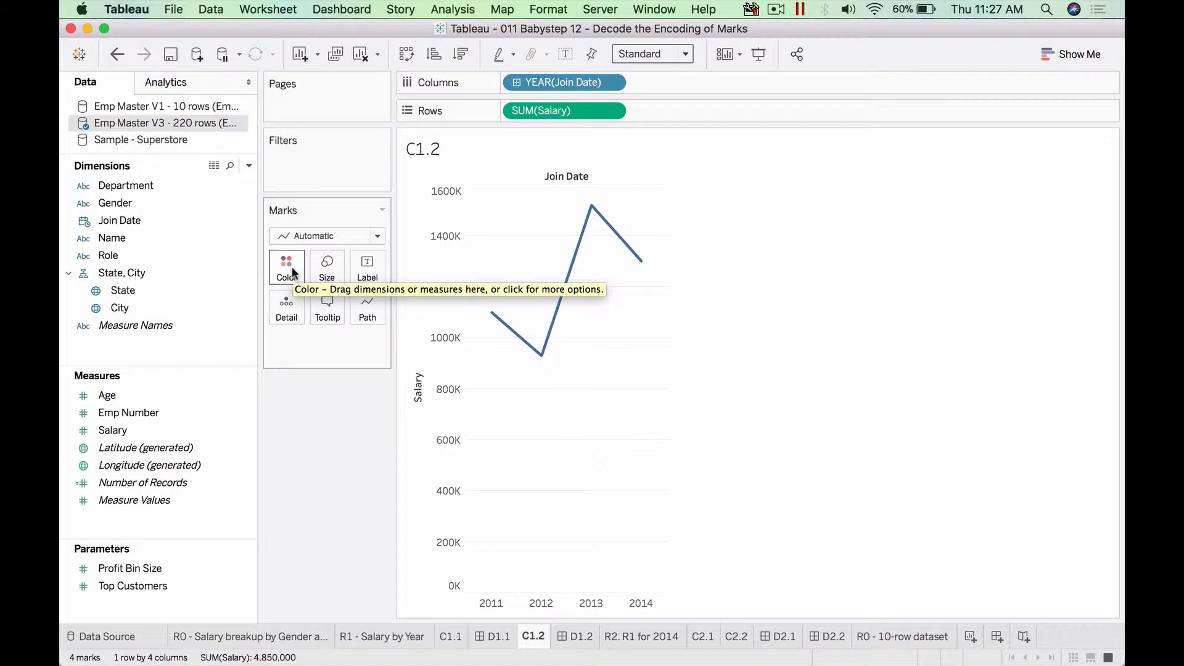
Split the salary line by Gender using color and show the mark labels
{"action": "mouse_move", "coordinate": [495, 323]}
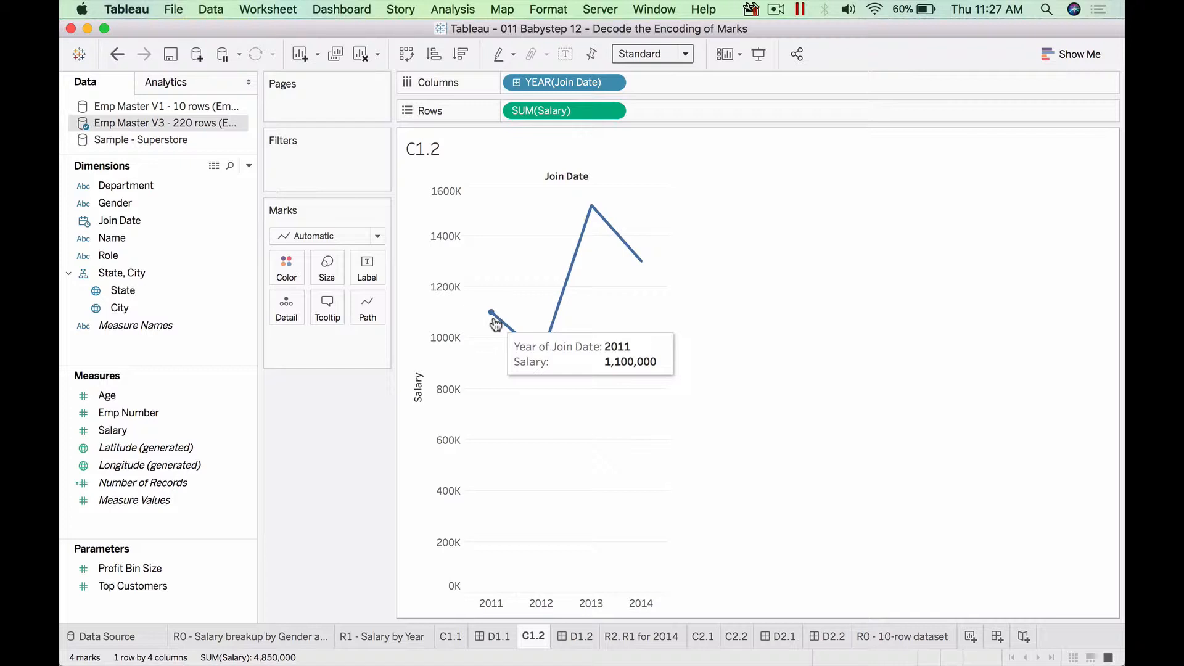
{"action": "mouse_move", "coordinate": [536, 351]}
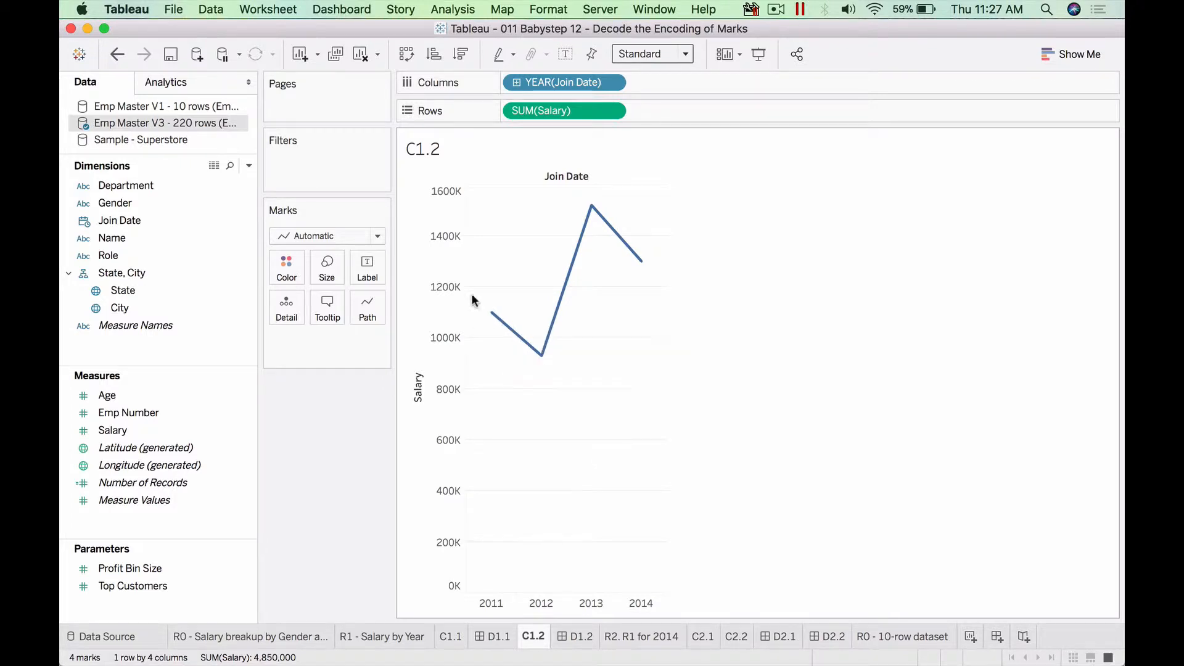
{"action": "left_click_drag", "start_coordinate": [127, 202], "coordinate": [286, 271]}
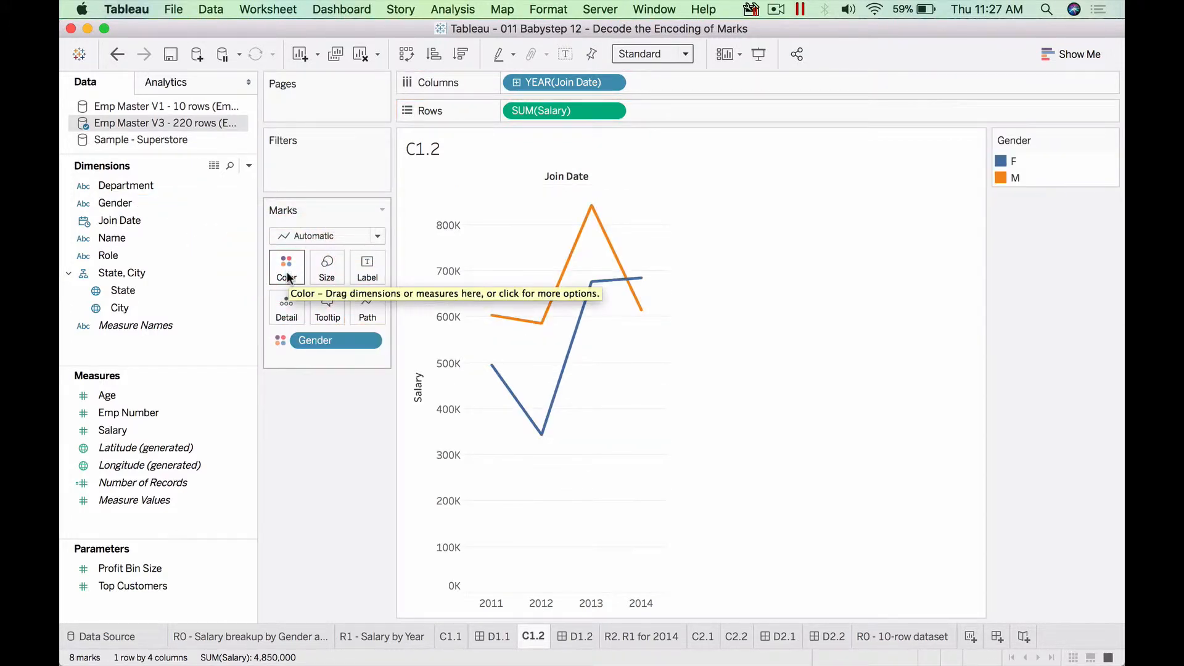
{"action": "left_click", "coordinate": [565, 54]}
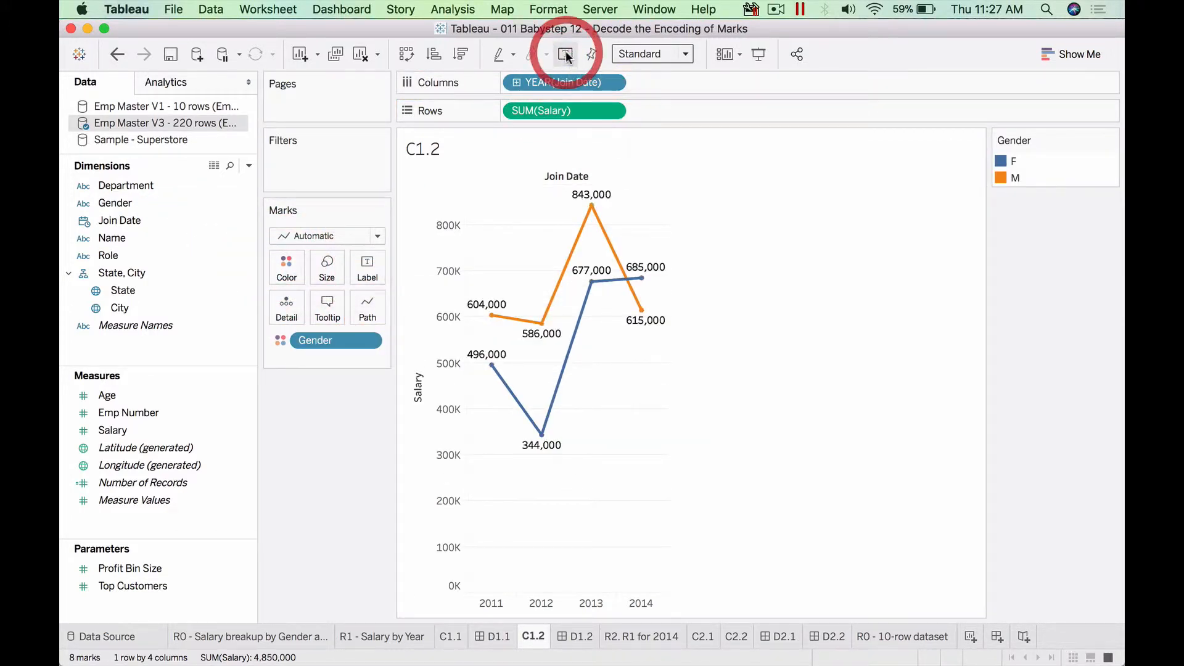
Highlight the F line and the M line in turn from the Gender legend, and hide the mark labels
{"action": "left_click", "coordinate": [1013, 161]}
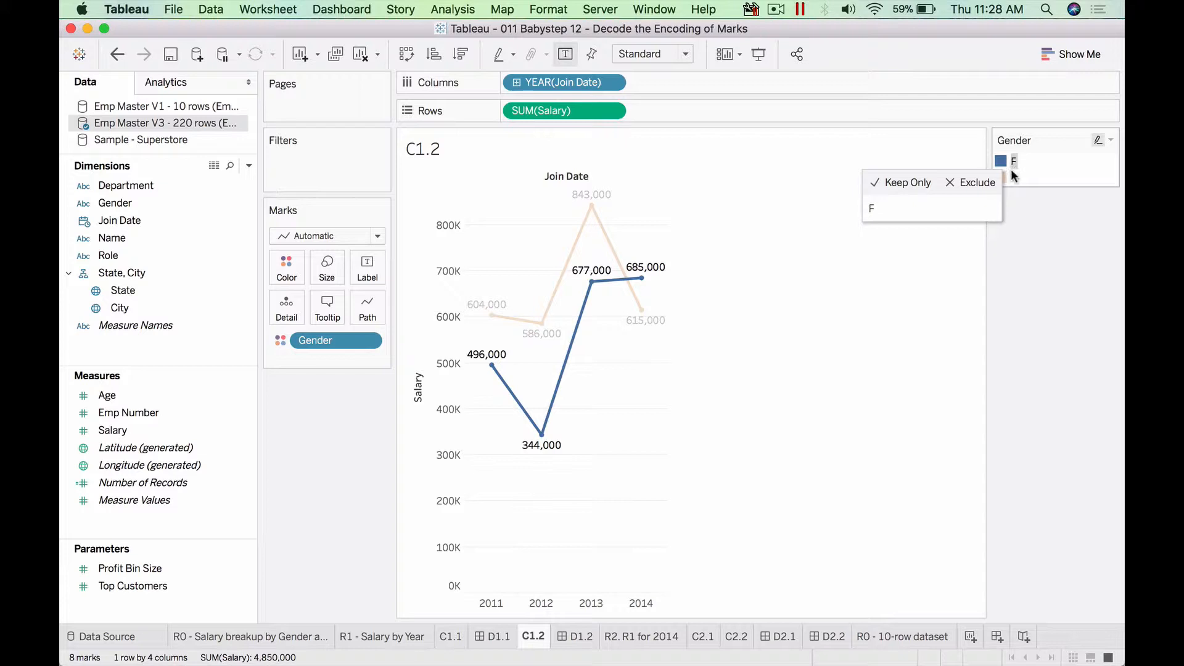
{"action": "left_click", "coordinate": [1014, 177]}
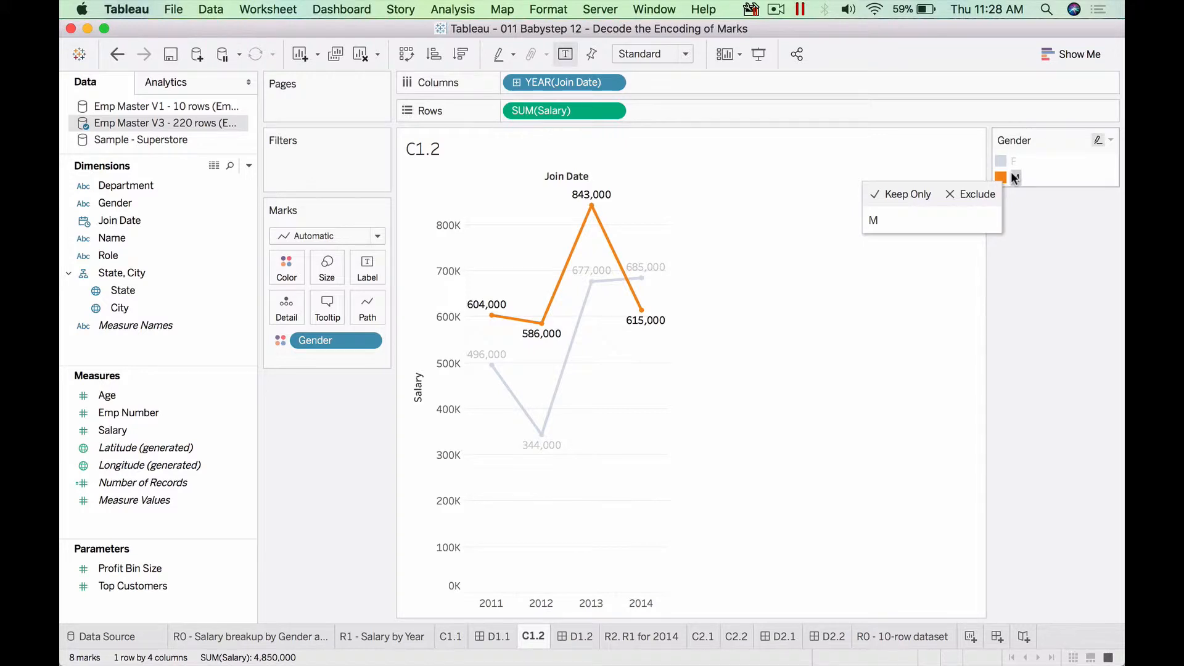
{"action": "left_click", "coordinate": [1014, 178]}
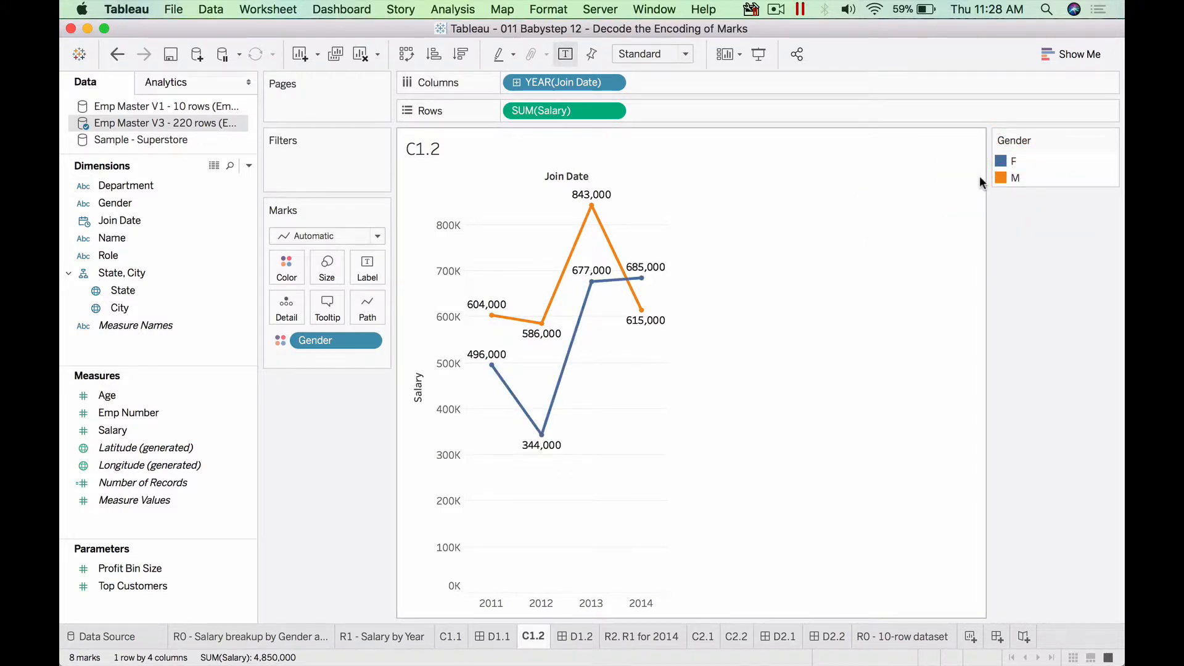
{"action": "left_click", "coordinate": [568, 54]}
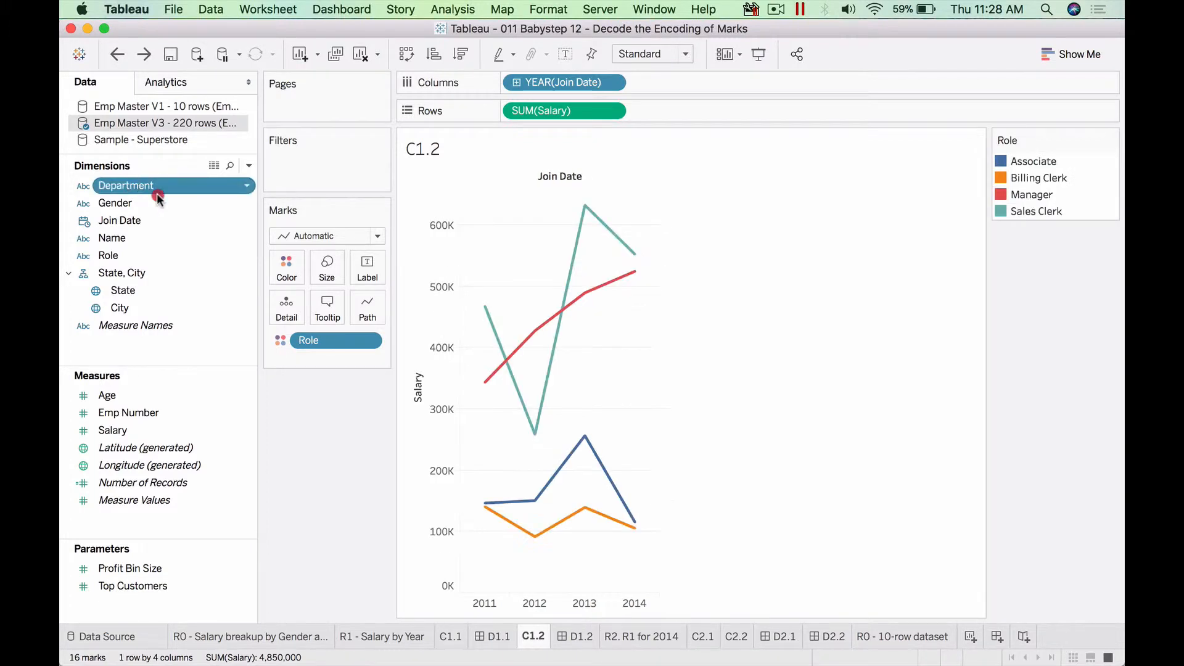
Color the salary lines by Department and highlight the Billing, Finance and Sales lines one after another
{"action": "left_click_drag", "start_coordinate": [157, 185], "coordinate": [282, 262]}
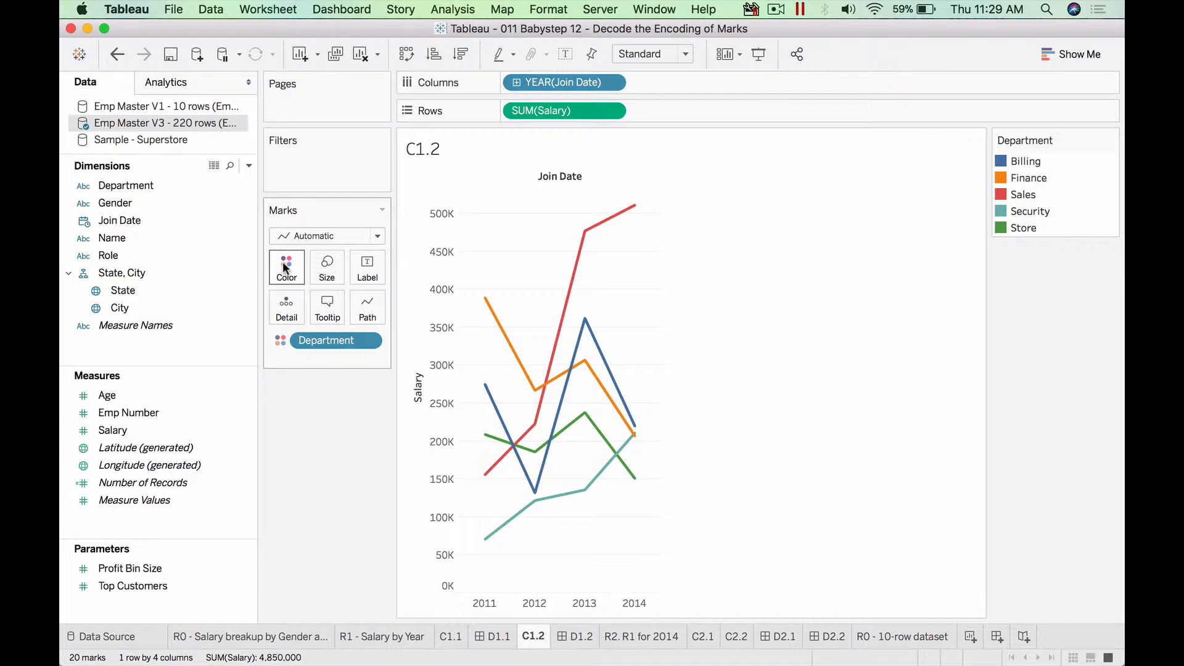
{"action": "left_click", "coordinate": [1019, 162]}
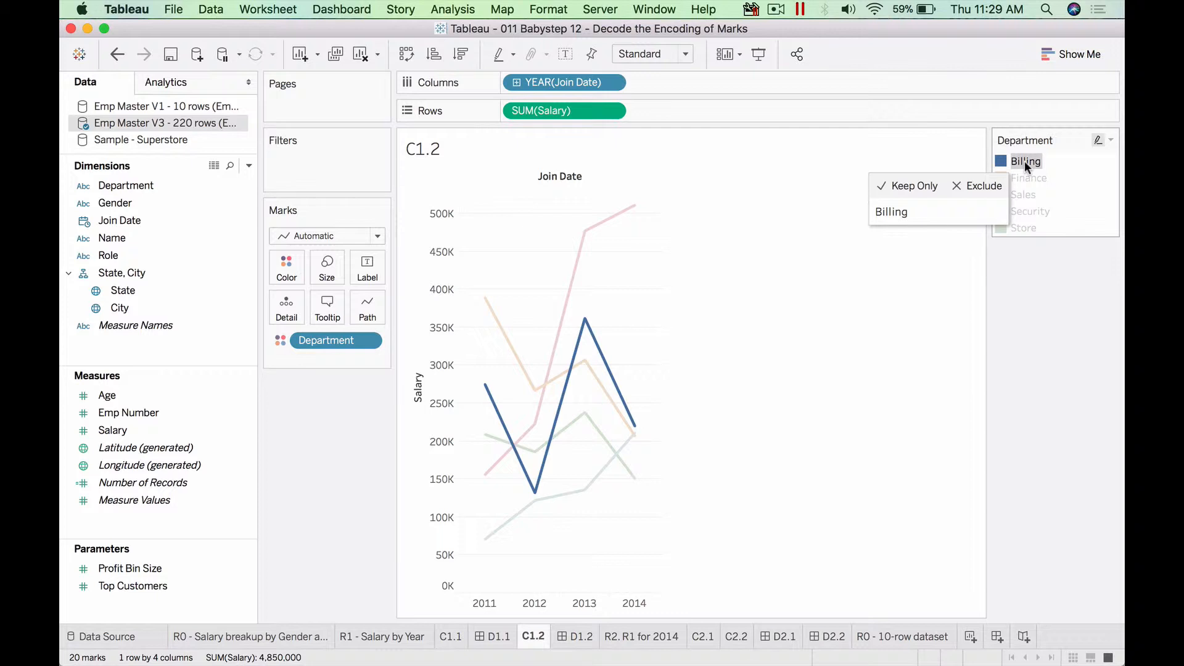
{"action": "left_click", "coordinate": [1026, 177]}
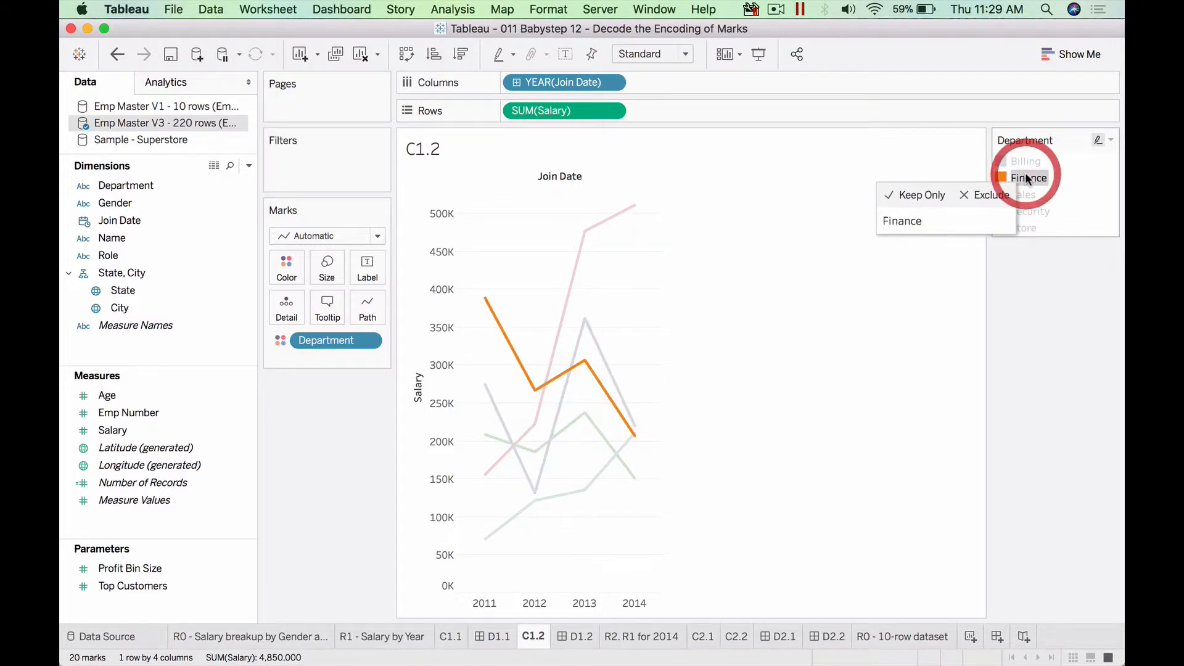
{"action": "left_click", "coordinate": [617, 219]}
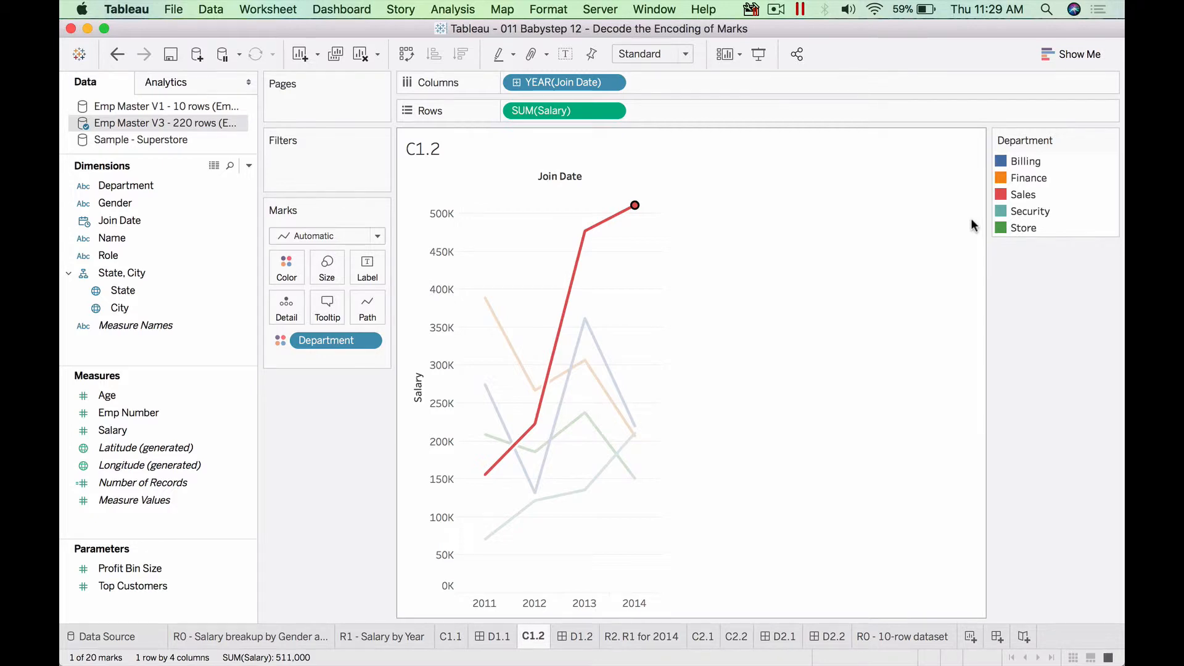
Assign the highlight colors to the palette with Sales highlighted in the Department legend, and undo the assignment
{"action": "right_click", "coordinate": [1017, 198]}
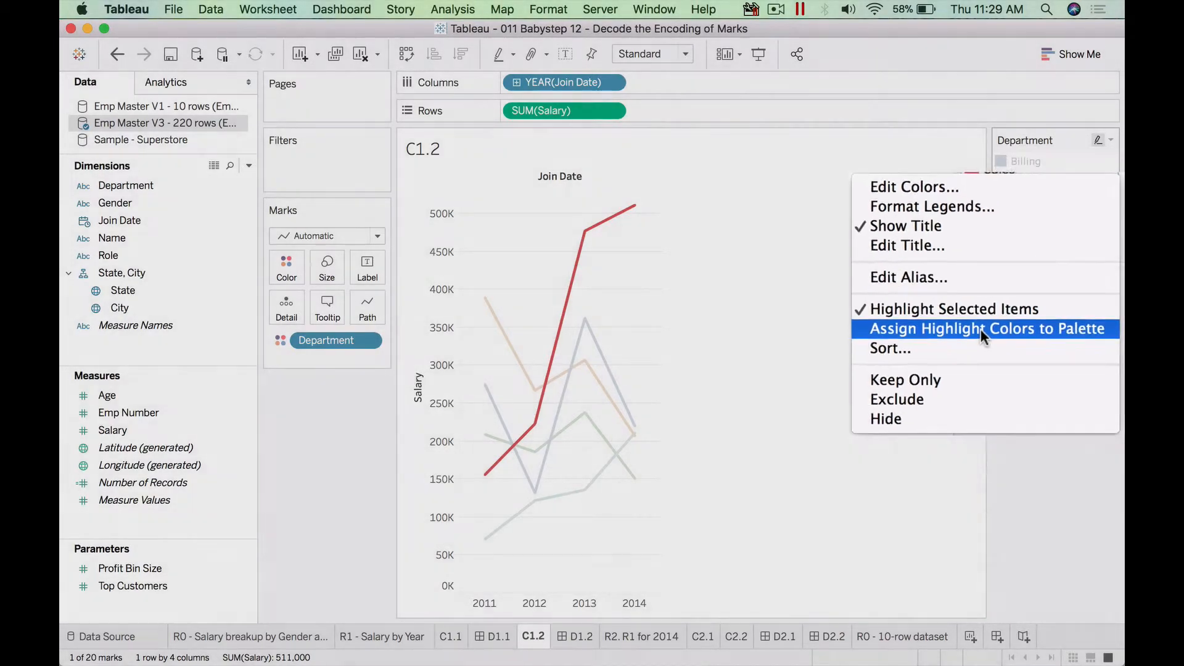
{"action": "left_click", "coordinate": [1017, 321]}
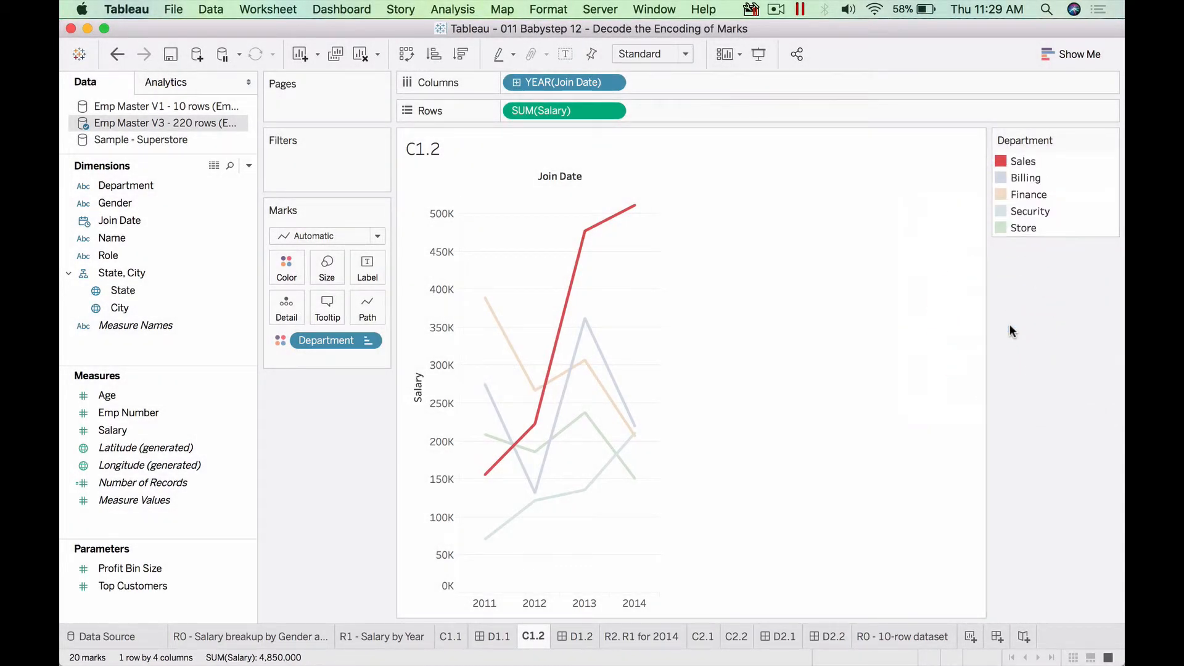
{"action": "left_click", "coordinate": [1025, 331]}
{"action": "left_click", "coordinate": [117, 55]}
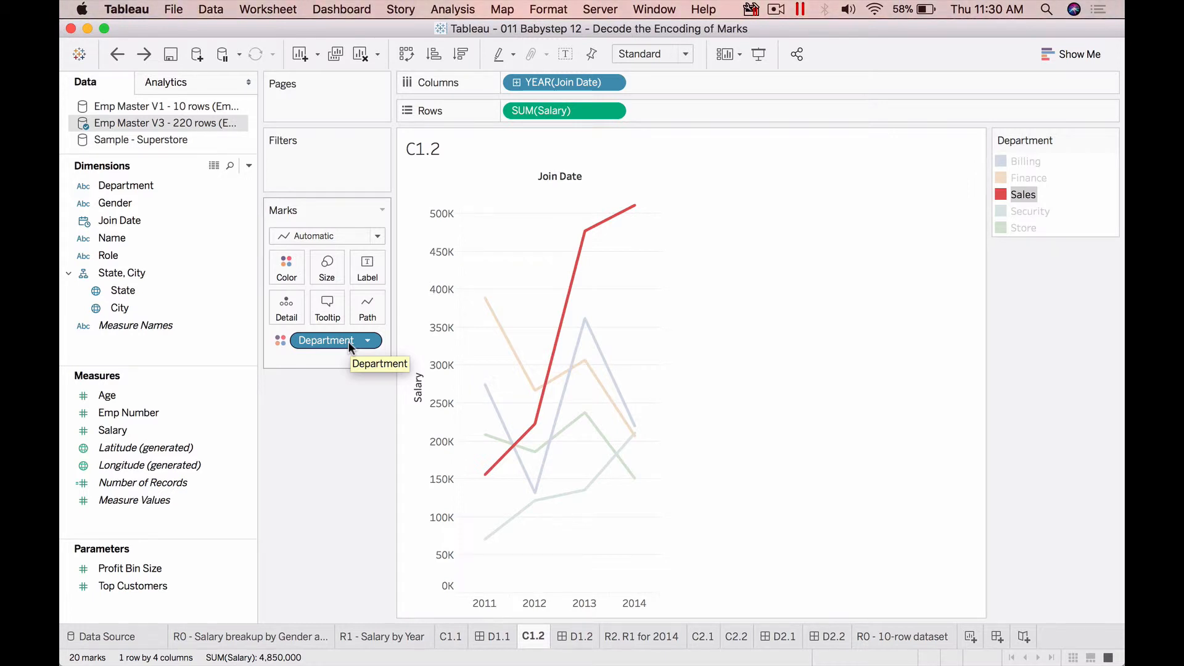
Replace Department with Salary as the color encoding and inspect the 2012 and 2013 points
{"action": "left_click_drag", "start_coordinate": [361, 444], "coordinate": [361, 444]}
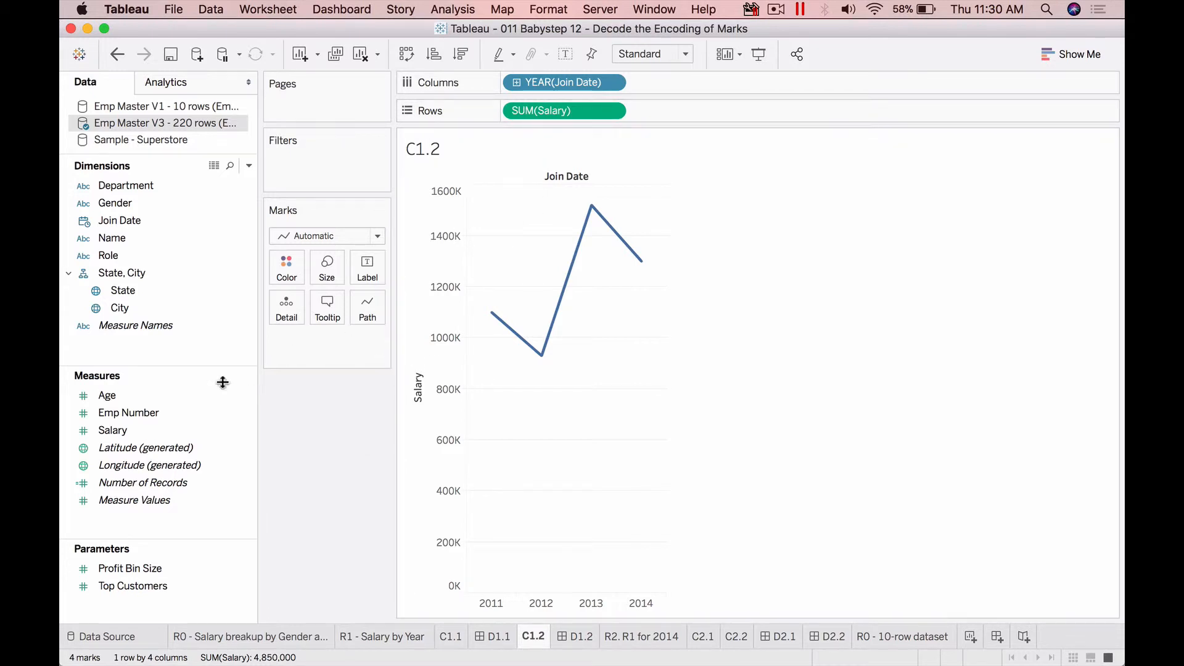
{"action": "left_click_drag", "start_coordinate": [147, 431], "coordinate": [294, 268]}
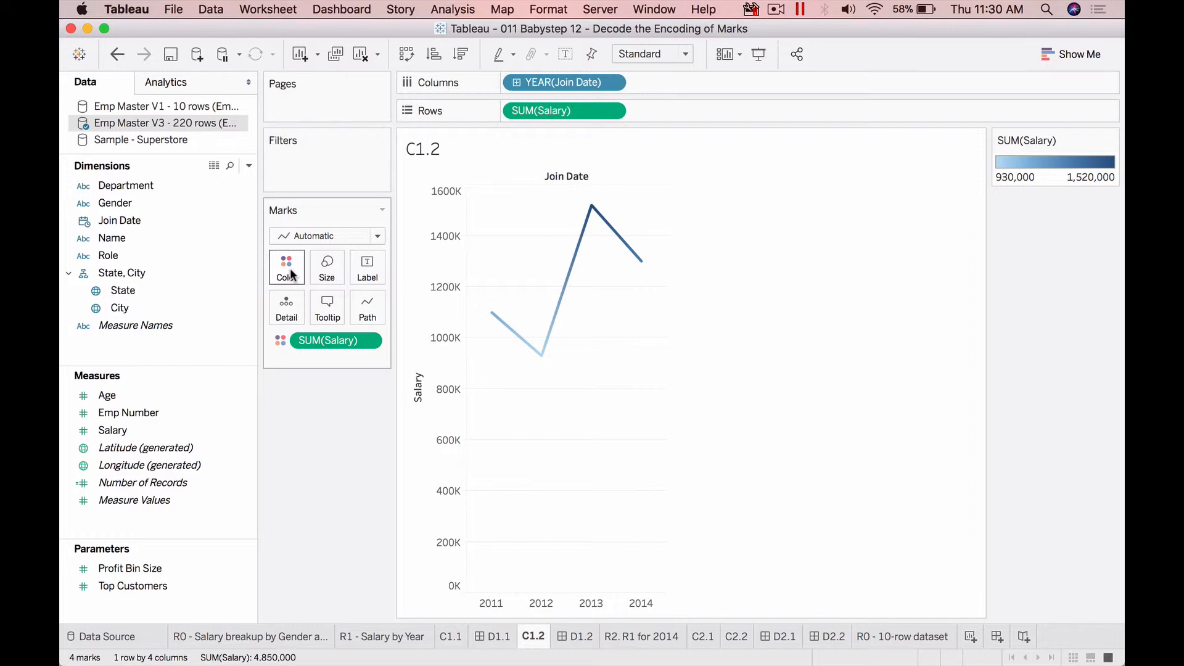
{"action": "mouse_move", "coordinate": [542, 361]}
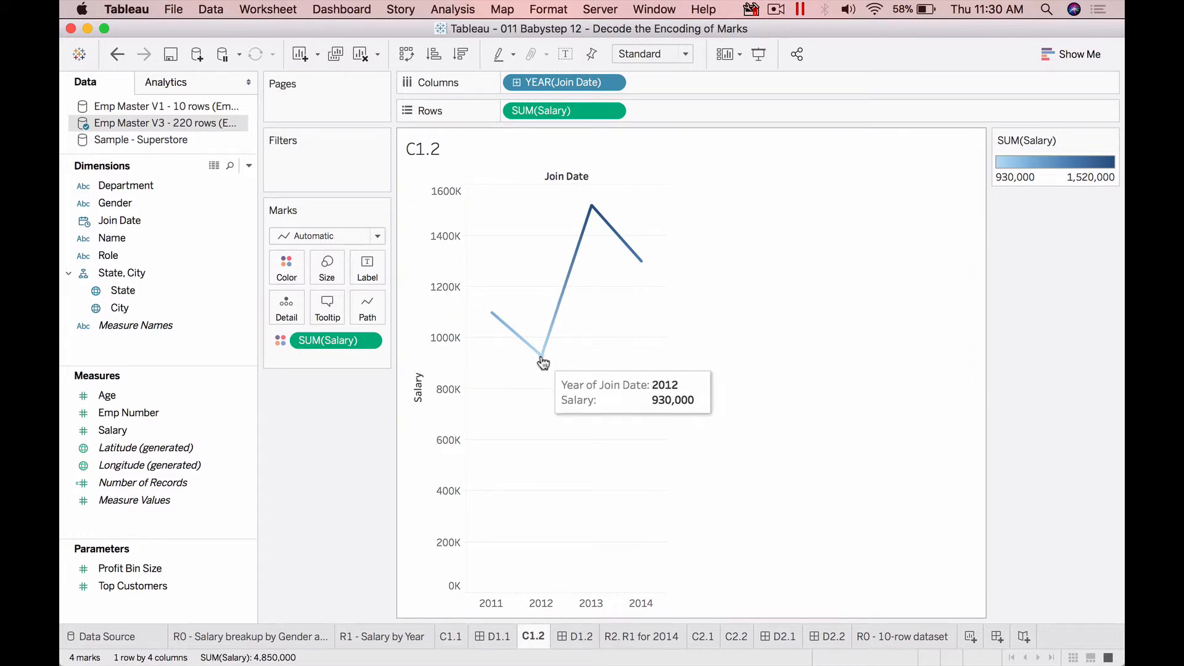
{"action": "mouse_move", "coordinate": [591, 213]}
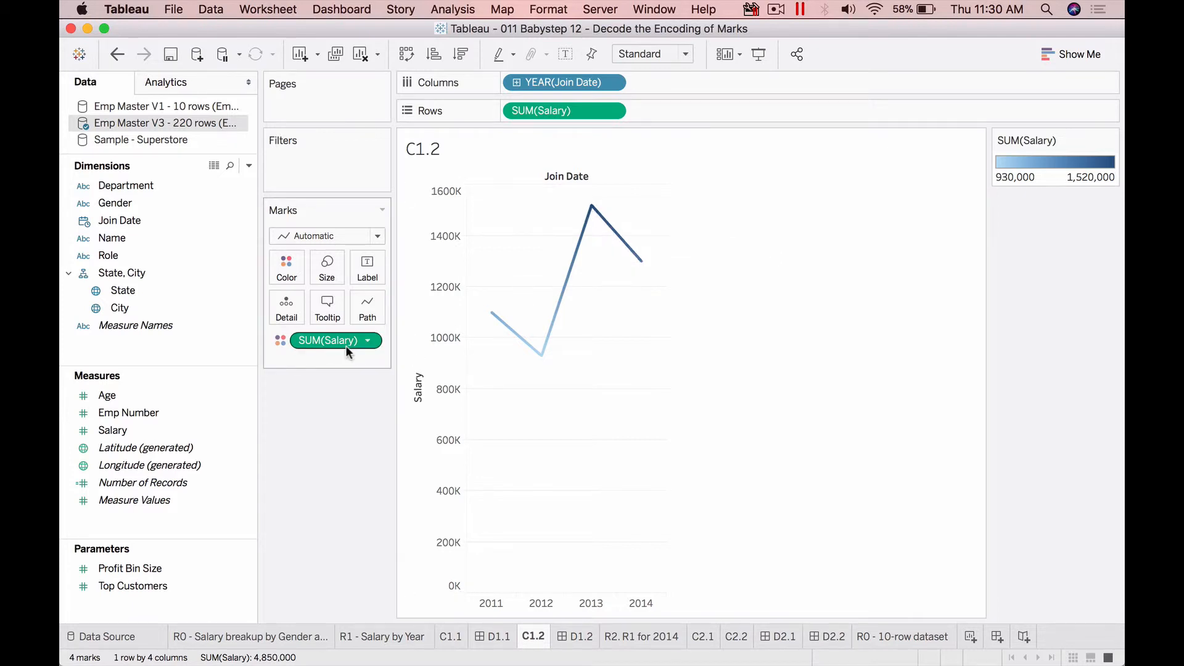
Encode Salary by line size instead of color, and remove the size encoding
{"action": "left_click_drag", "start_coordinate": [345, 340], "coordinate": [345, 416]}
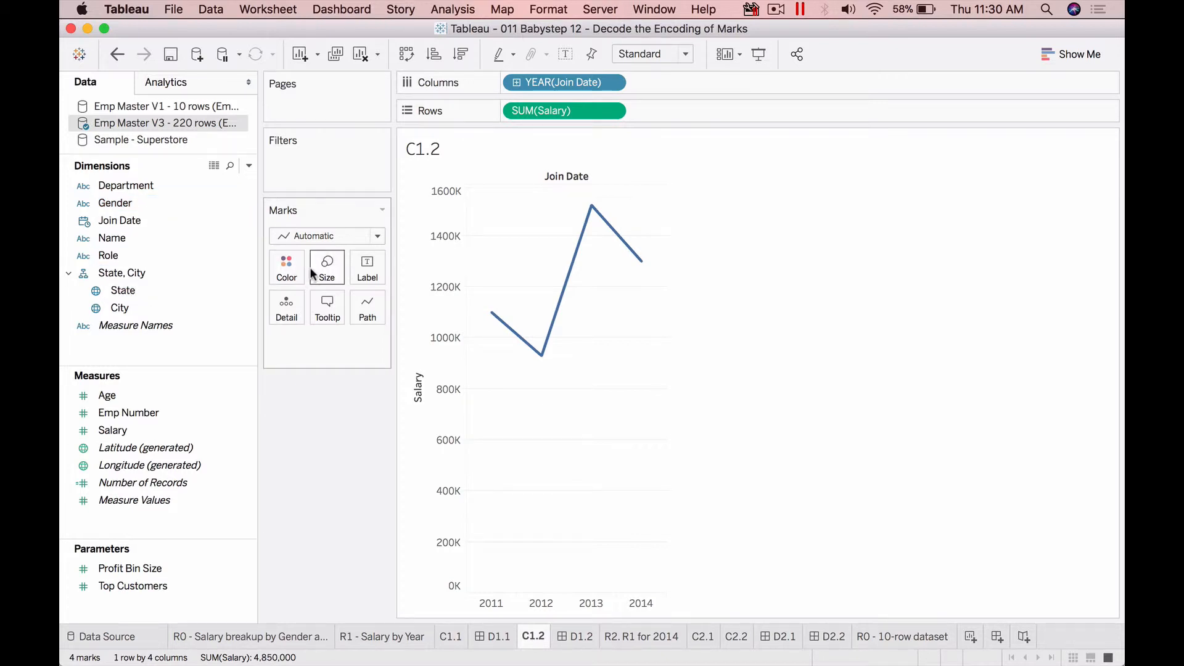
{"action": "left_click_drag", "start_coordinate": [127, 428], "coordinate": [320, 271]}
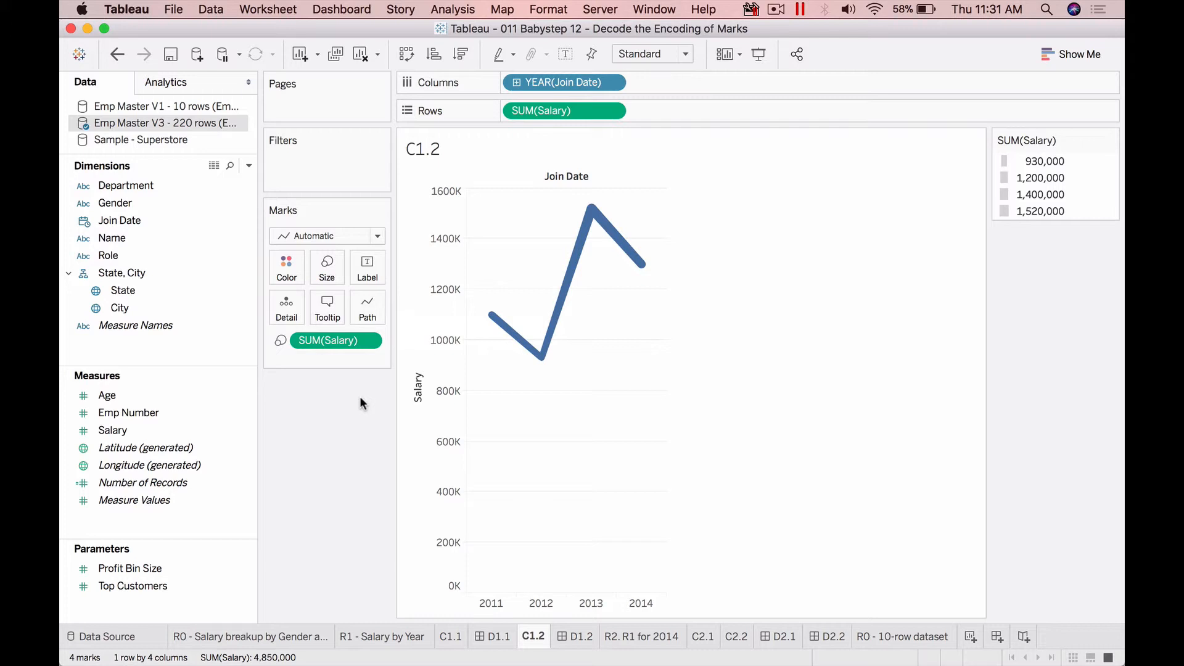
{"action": "left_click_drag", "start_coordinate": [354, 338], "coordinate": [344, 436]}
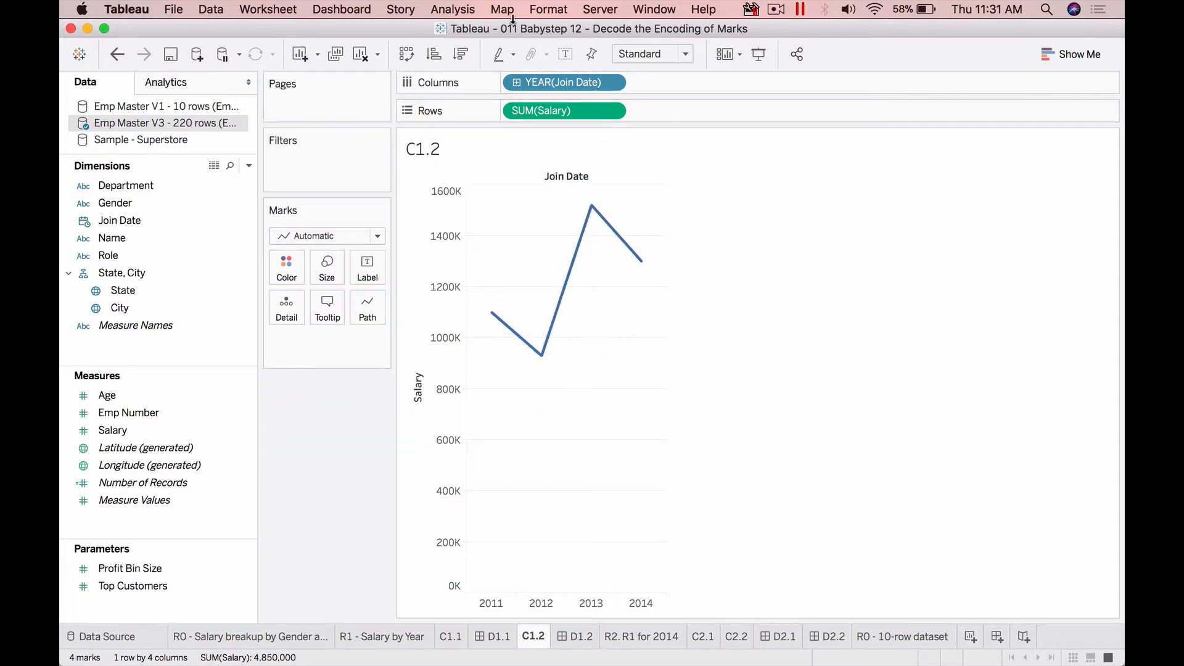
Drill the join date down to quarters and encode the quarter by color, trying it on Rows first
{"action": "left_click", "coordinate": [516, 83]}
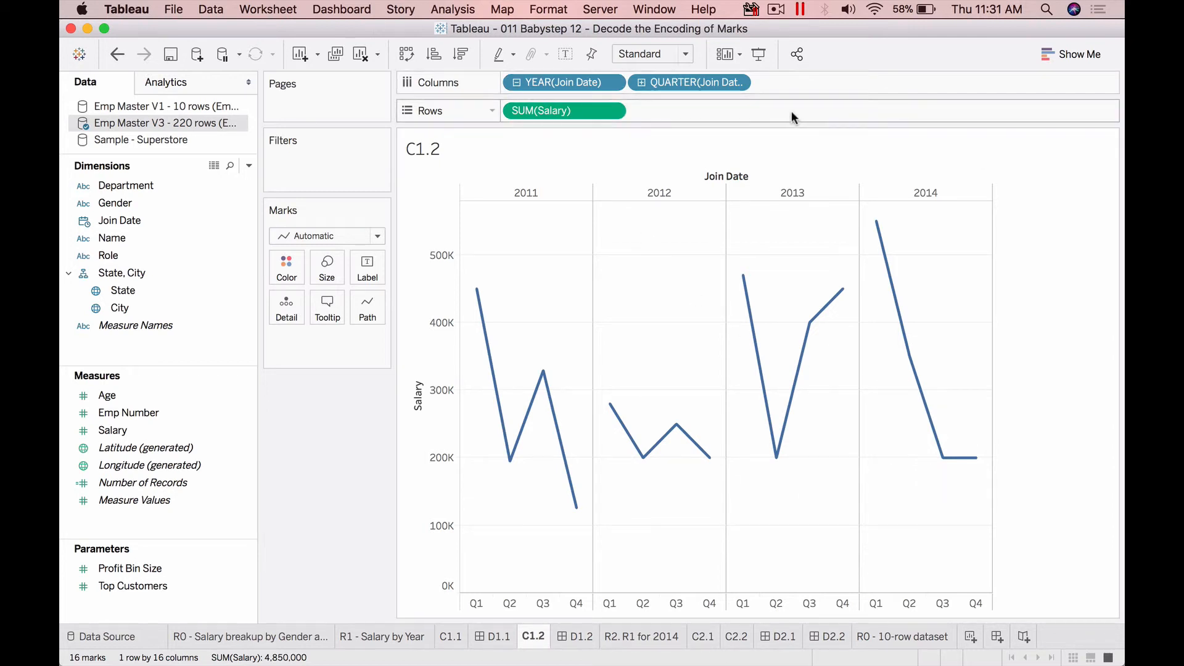
{"action": "left_click_drag", "start_coordinate": [648, 85], "coordinate": [545, 108]}
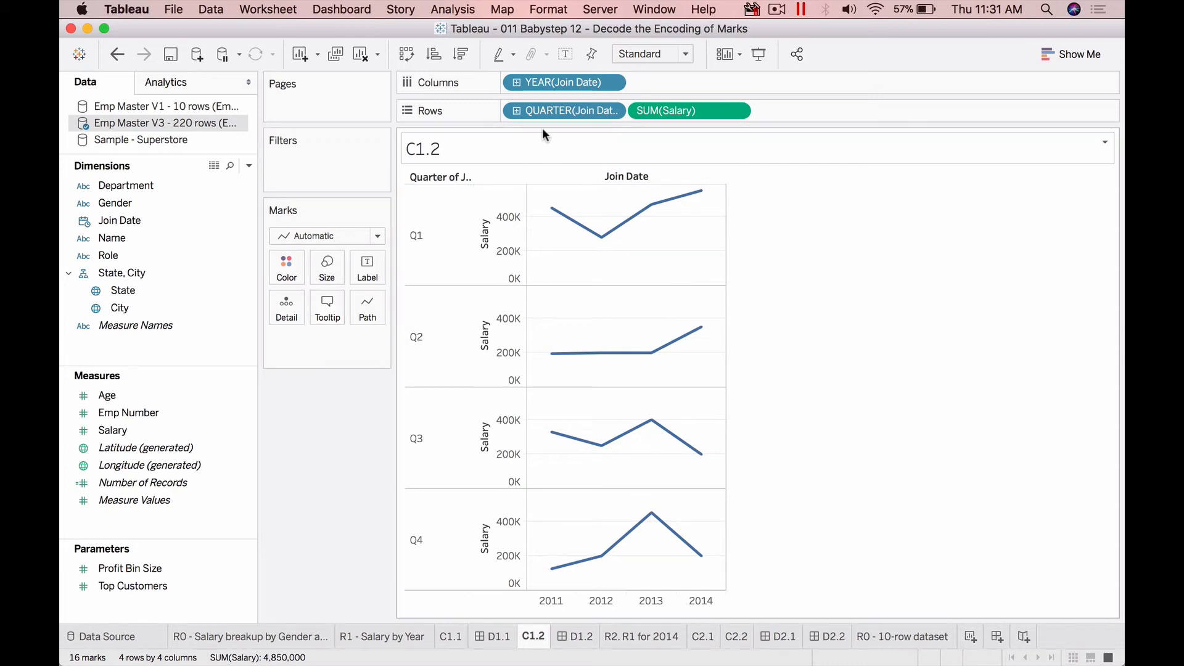
{"action": "left_click_drag", "start_coordinate": [537, 112], "coordinate": [289, 268]}
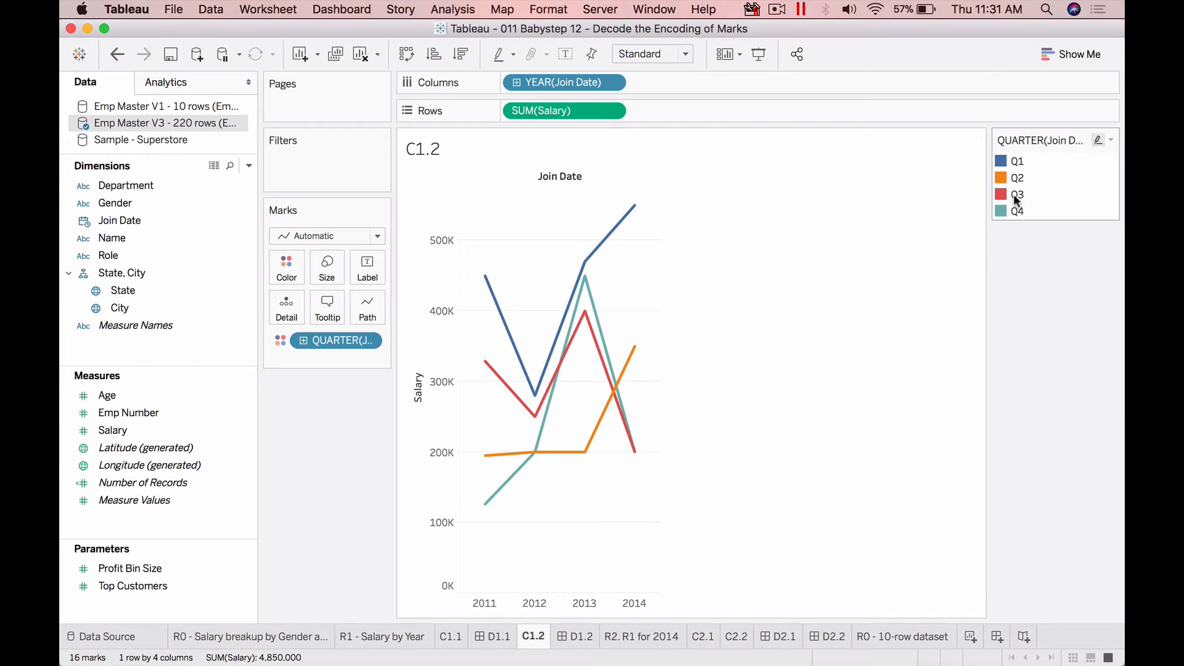
Highlight Q1 in the quarter legend and assign the highlight colors to the palette
{"action": "left_click", "coordinate": [1012, 161]}
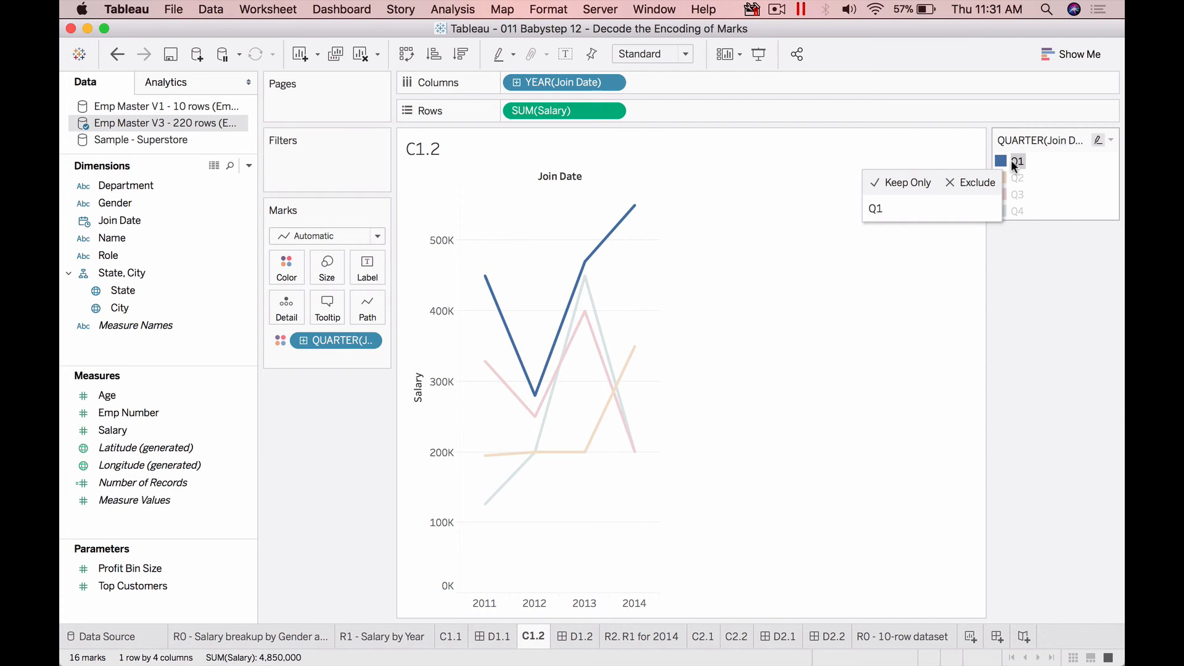
{"action": "right_click", "coordinate": [1011, 160]}
{"action": "left_click", "coordinate": [1029, 265]}
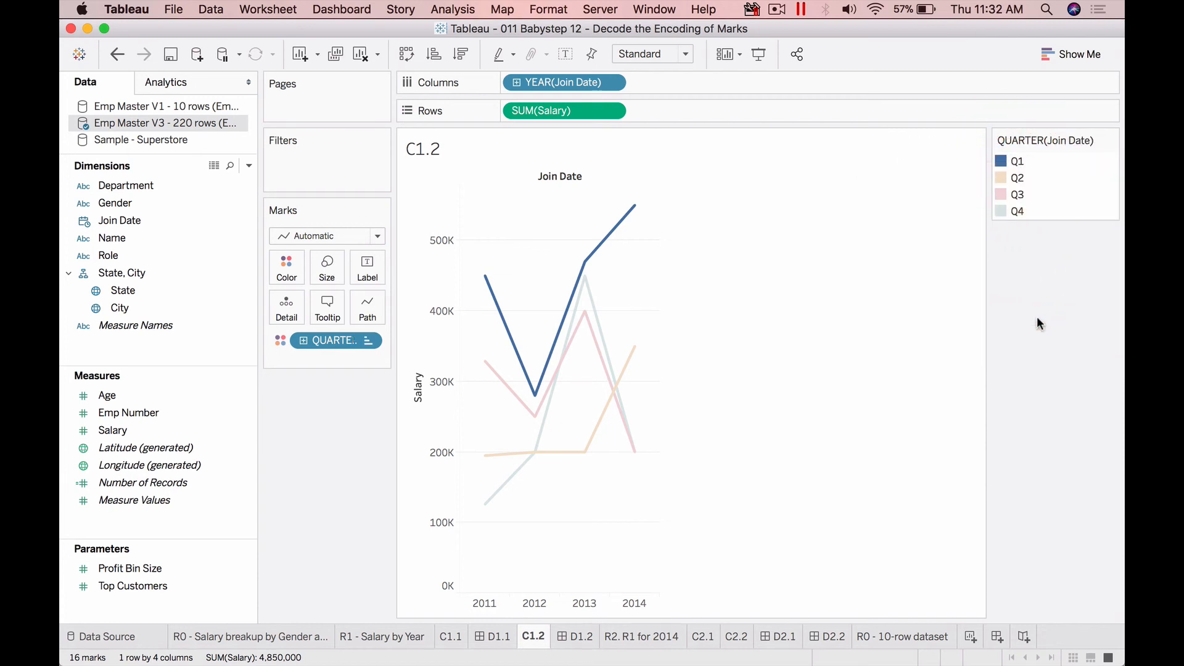